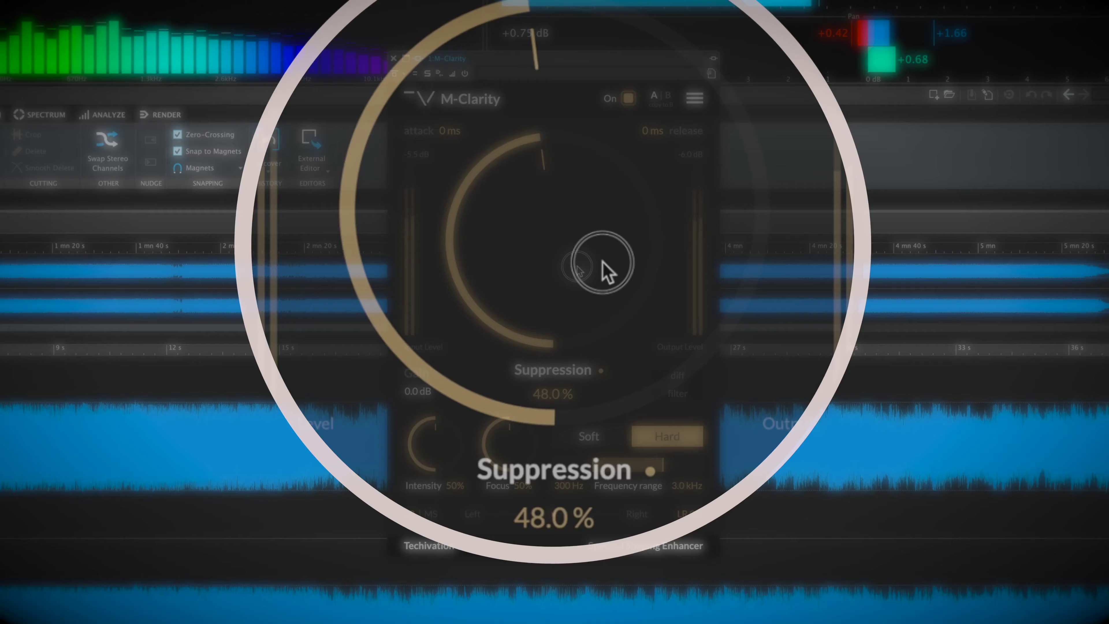
Step: Audition M-Clarity's Intensity at about 63% and sweep Focus up to 83%
{"action": "mouse_move", "coordinate": [446, 454]}
{"action": "left_mouse_down"}
{"action": "mouse_move", "coordinate": [435, 388]}
{"action": "mouse_move", "coordinate": [416, 521]}
{"action": "mouse_move", "coordinate": [430, 464]}
{"action": "left_mouse_up"}
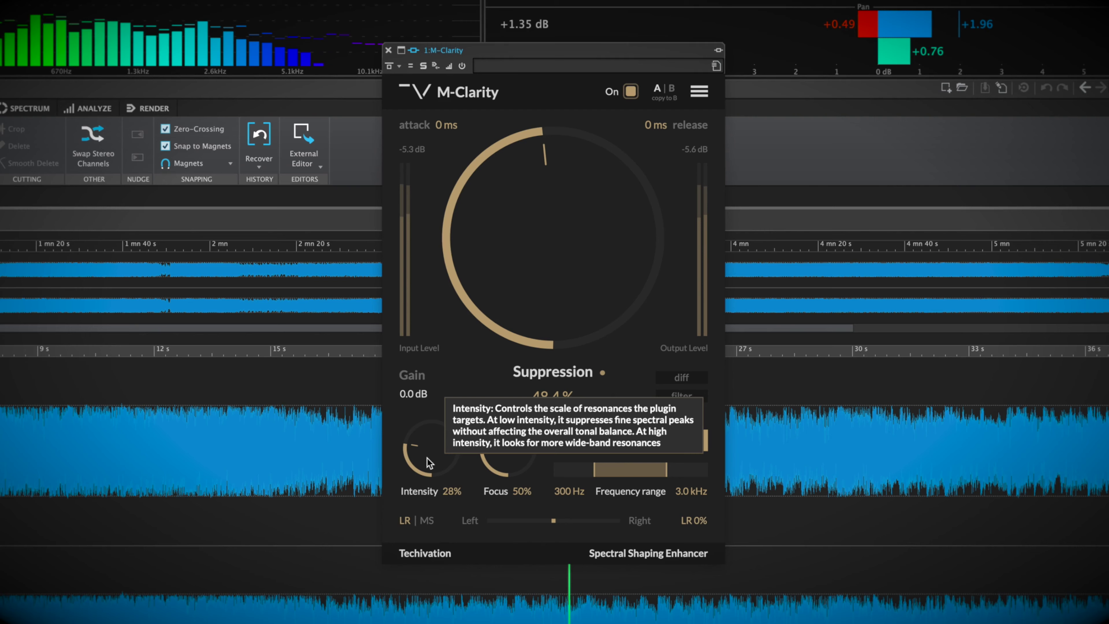
{"action": "left_click_drag", "start_coordinate": [513, 461], "coordinate": [503, 429]}
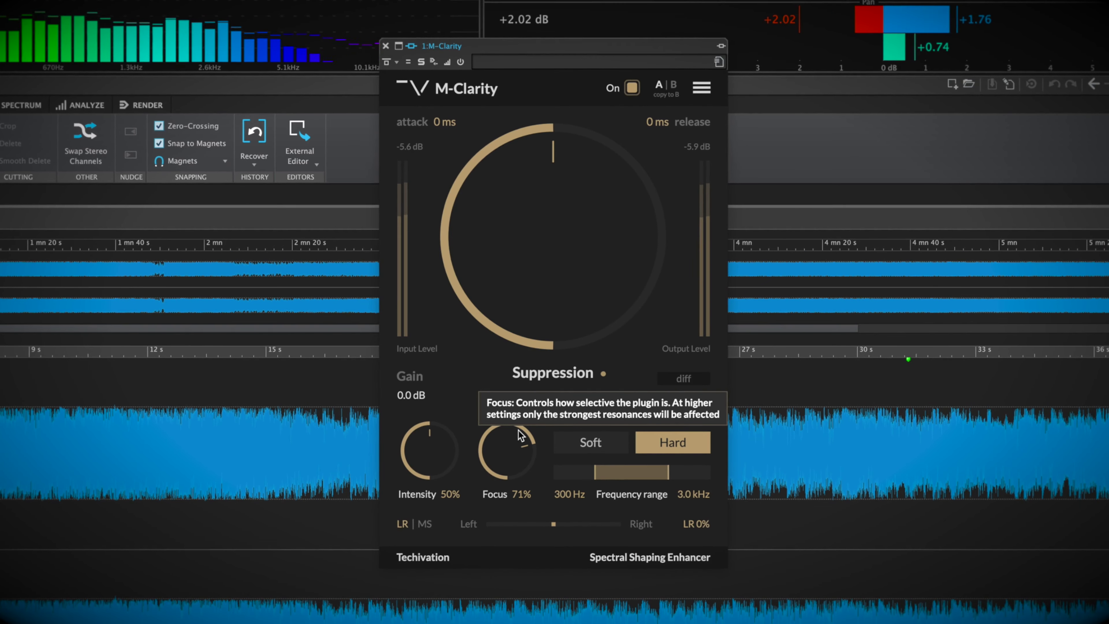
{"action": "left_click_drag", "start_coordinate": [517, 463], "coordinate": [517, 435]}
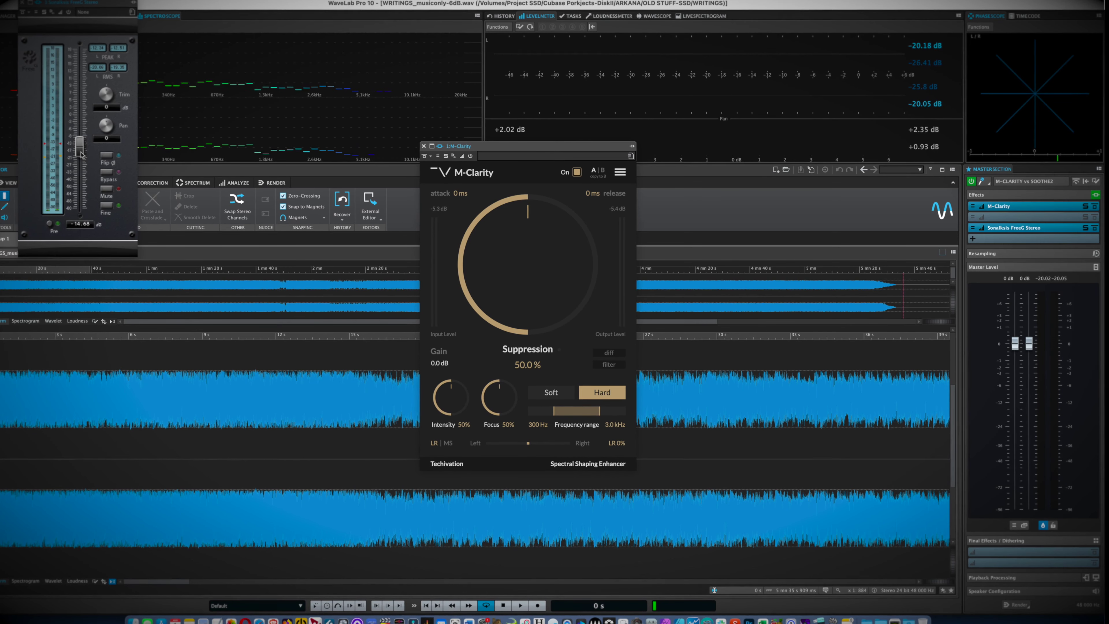
Step: Play the mix, set Suppression 73.6%, Focus 8% and balance L 7%, then compare against bypass
{"action": "key", "text": "space"}
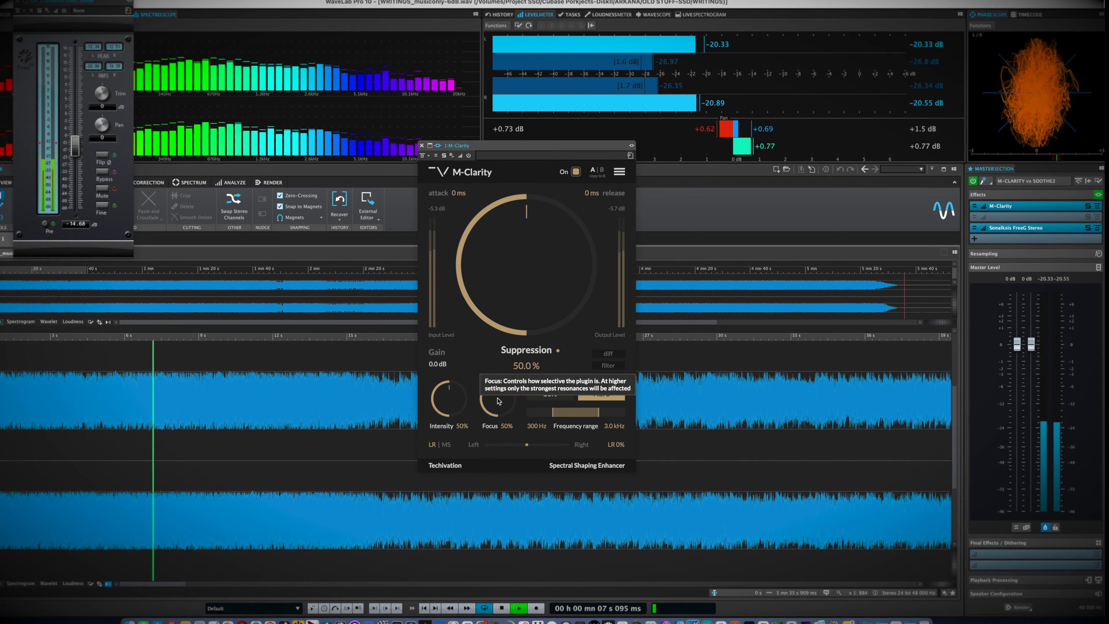
{"action": "left_click_drag", "start_coordinate": [531, 271], "coordinate": [533, 263]}
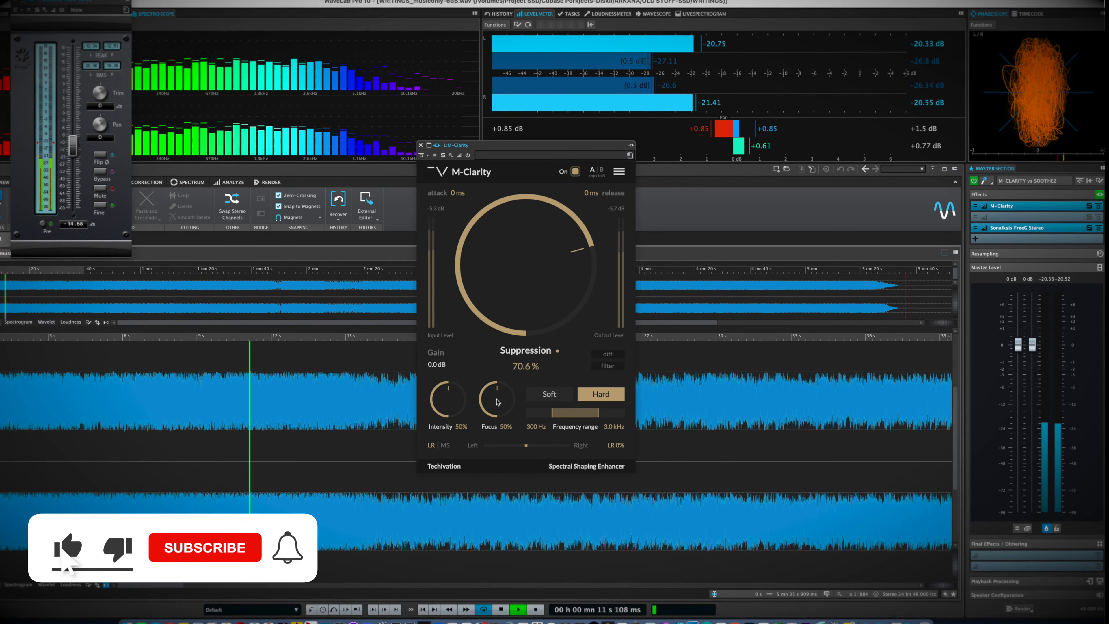
{"action": "left_click_drag", "start_coordinate": [496, 402], "coordinate": [495, 449]}
{"action": "left_click_drag", "start_coordinate": [529, 278], "coordinate": [531, 272]}
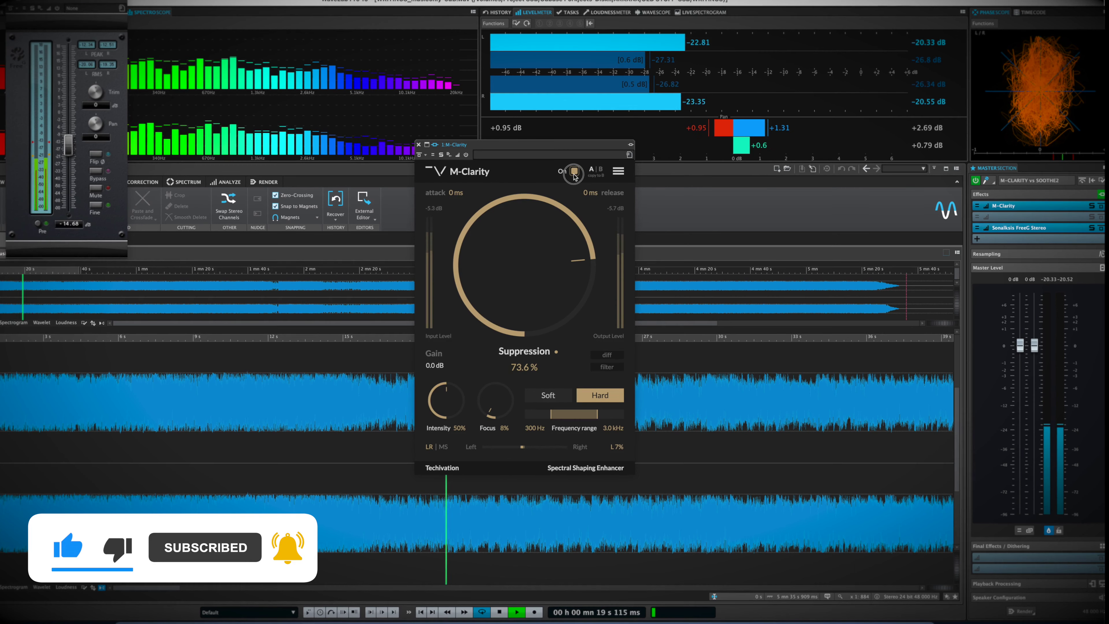
{"action": "left_click", "coordinate": [574, 174]}
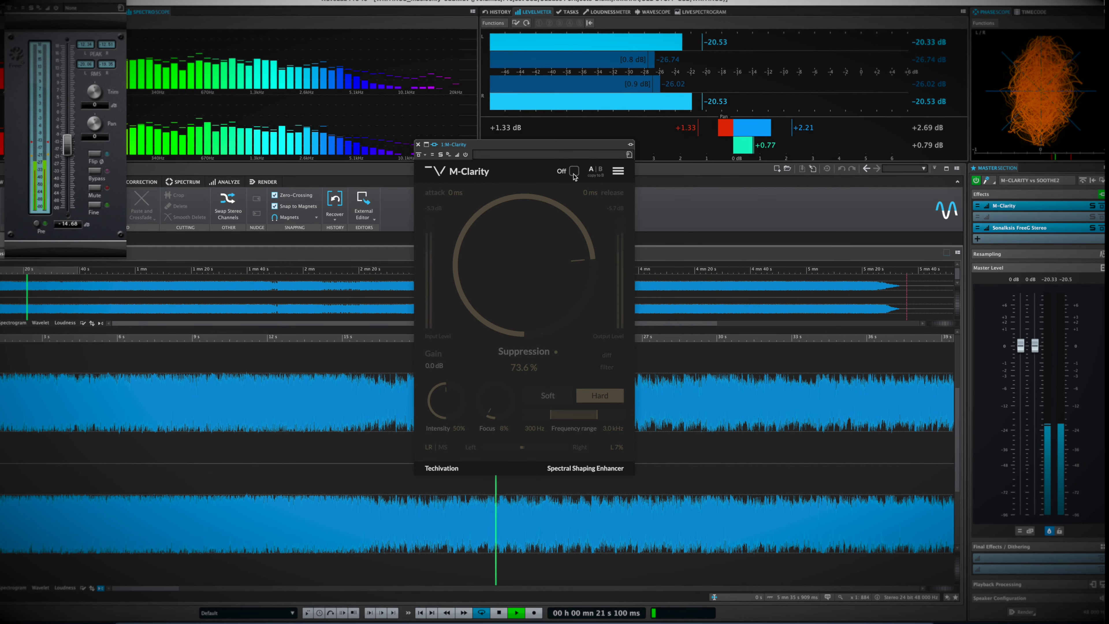
{"action": "left_click", "coordinate": [573, 173]}
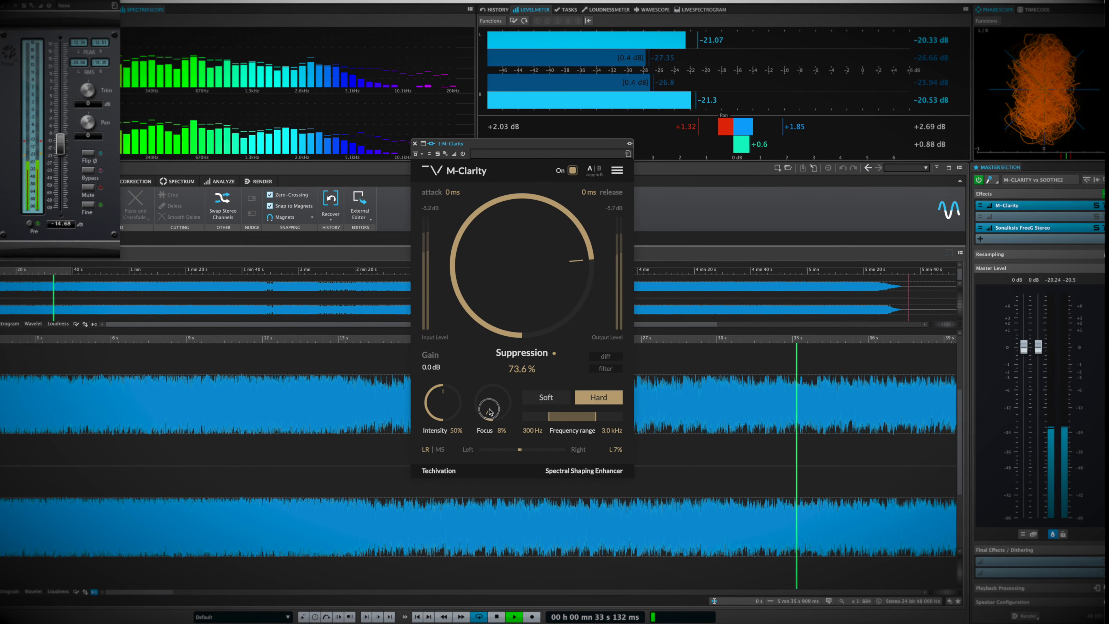
Step: Sweep M-Clarity's Focus up from 8% to 83% while the mix plays
{"action": "left_click_drag", "start_coordinate": [489, 411], "coordinate": [502, 322]}
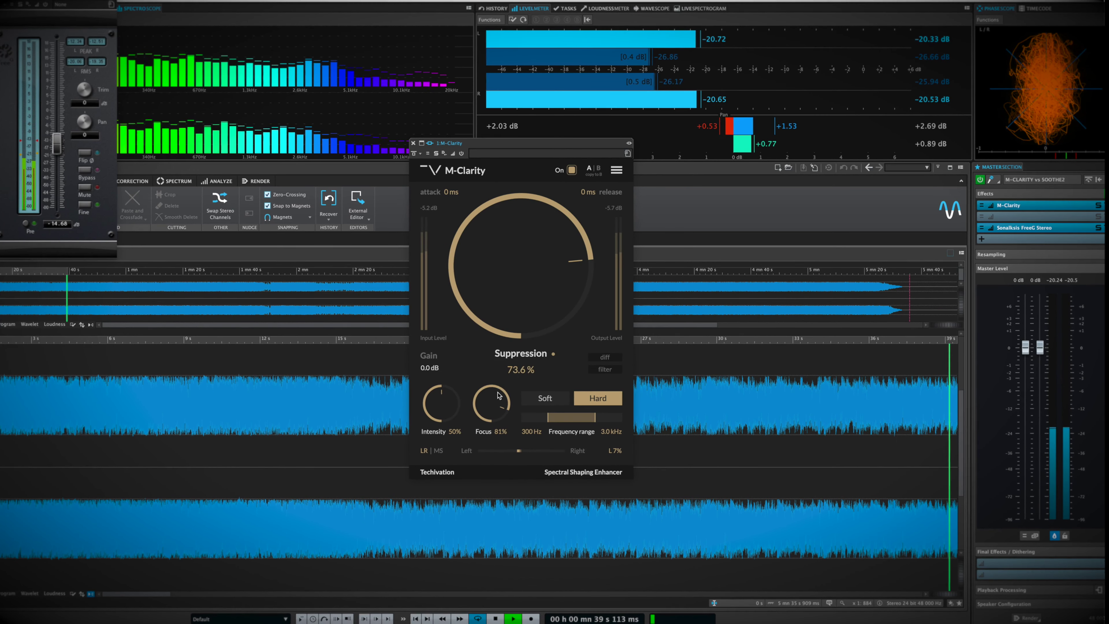
{"action": "left_click_drag", "start_coordinate": [495, 400], "coordinate": [494, 397]}
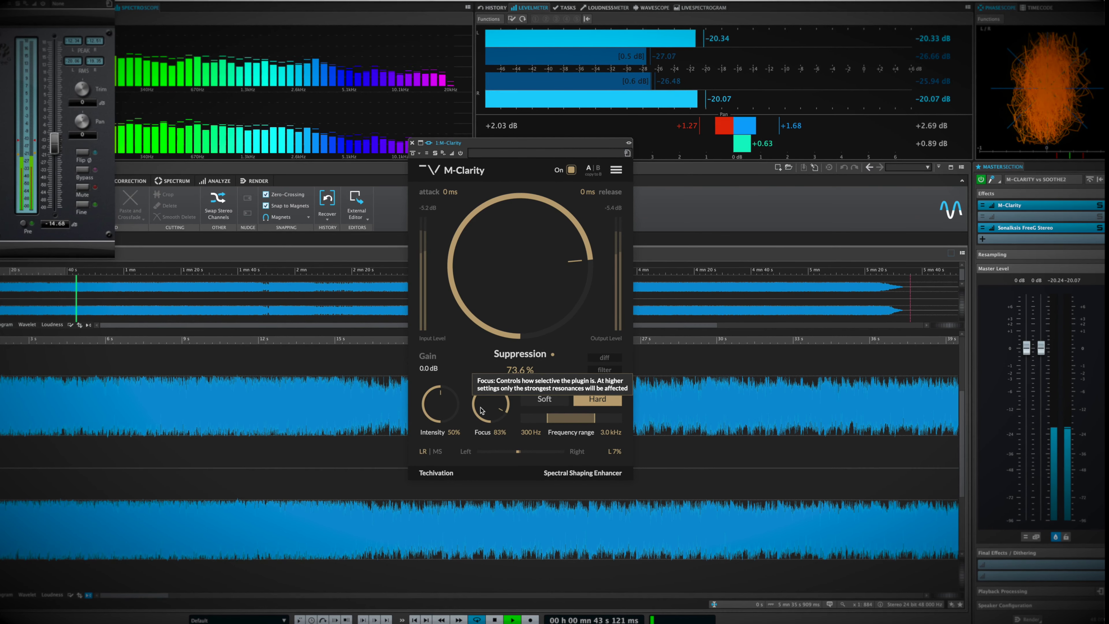
{"action": "left_click_drag", "start_coordinate": [491, 406], "coordinate": [484, 444]}
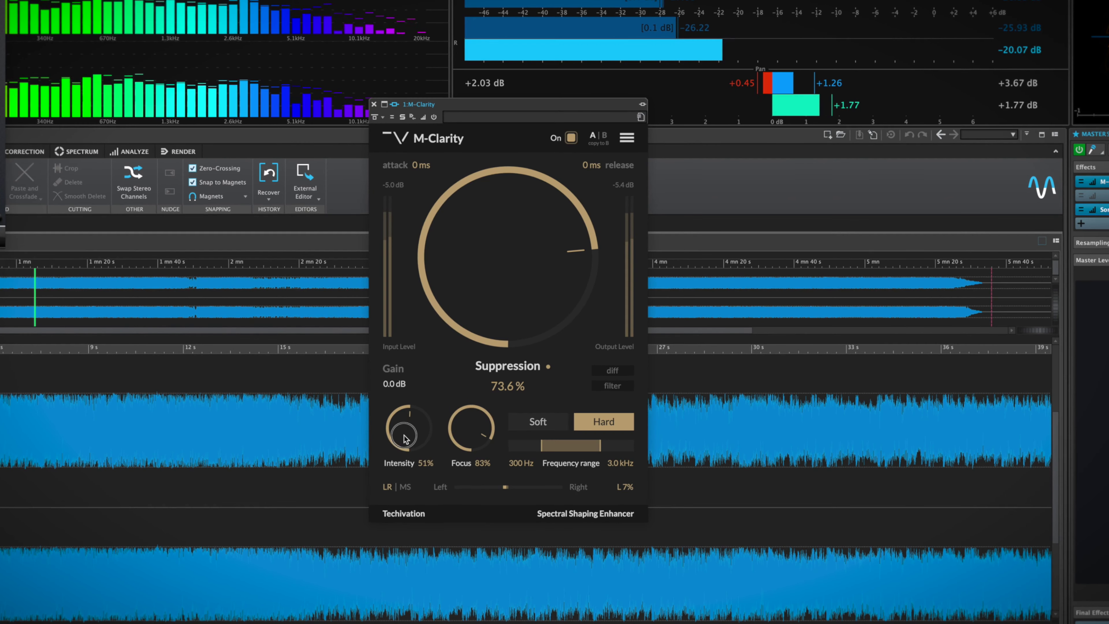
Step: Raise M-Clarity's Intensity to 77% and Suppression to 78.4%, then zoom out to the whole file
{"action": "left_click_drag", "start_coordinate": [407, 432], "coordinate": [412, 391]}
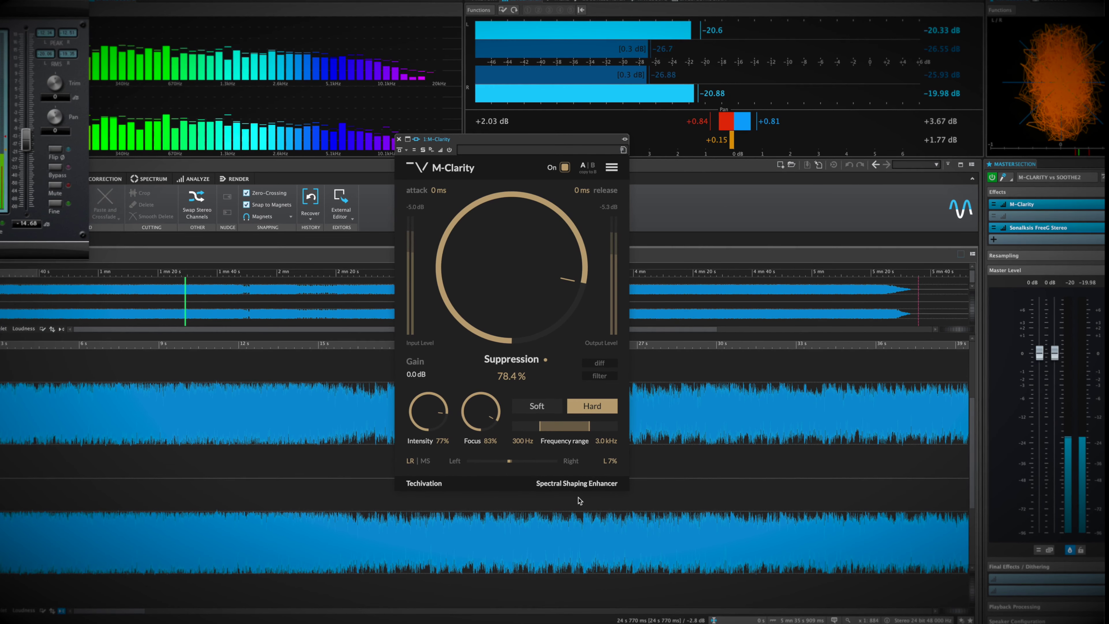
{"action": "key", "text": "ctrl+Down"}
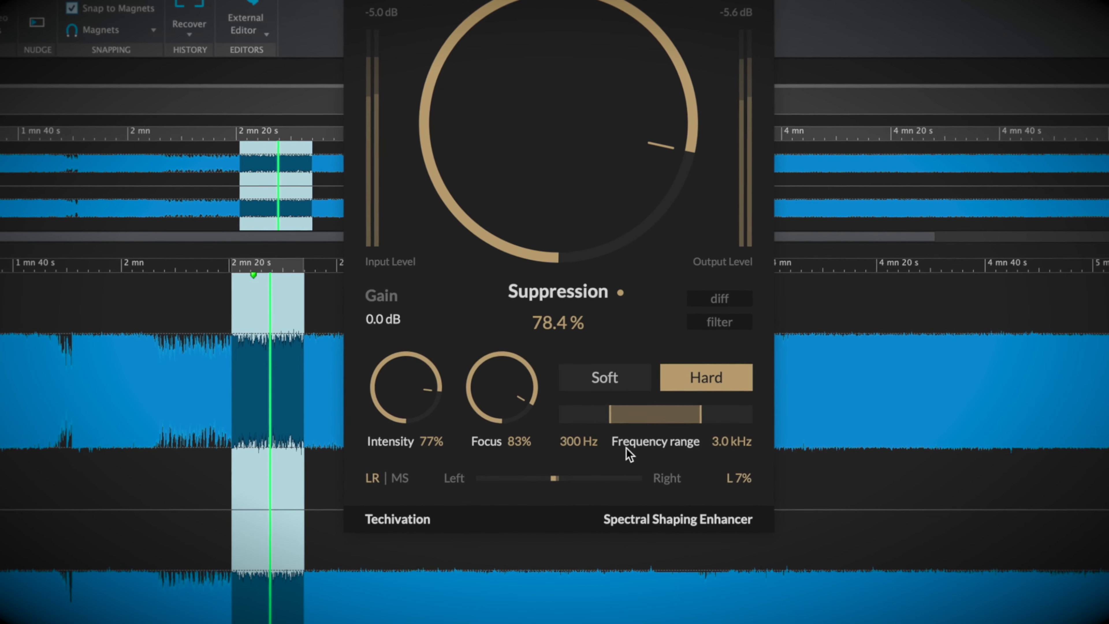
{"action": "left_click", "coordinate": [725, 302]}
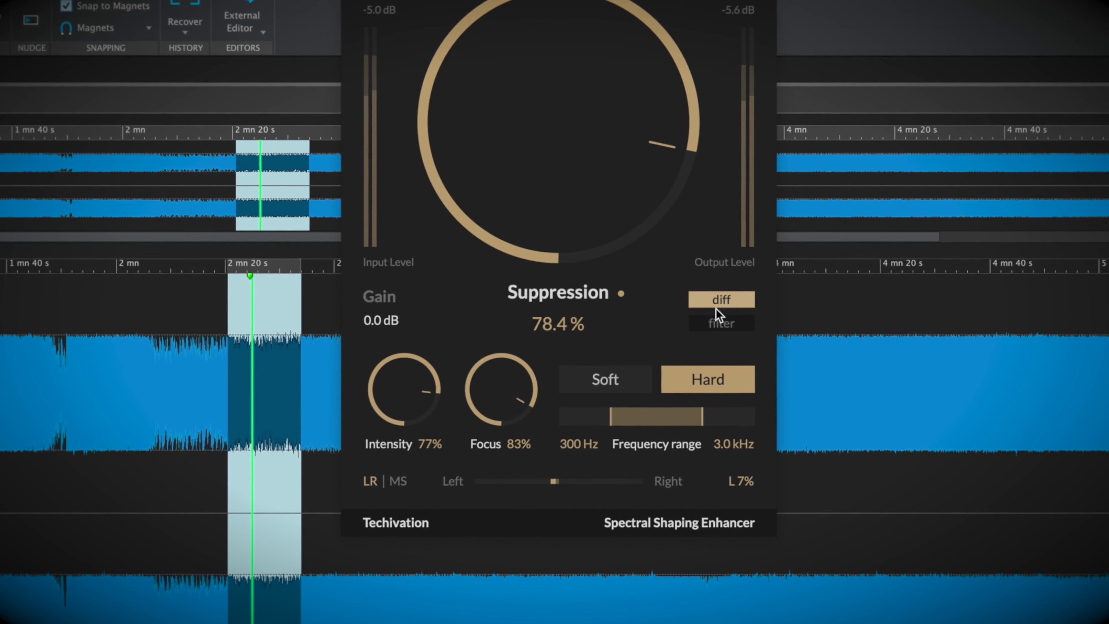
{"action": "left_click", "coordinate": [618, 385]}
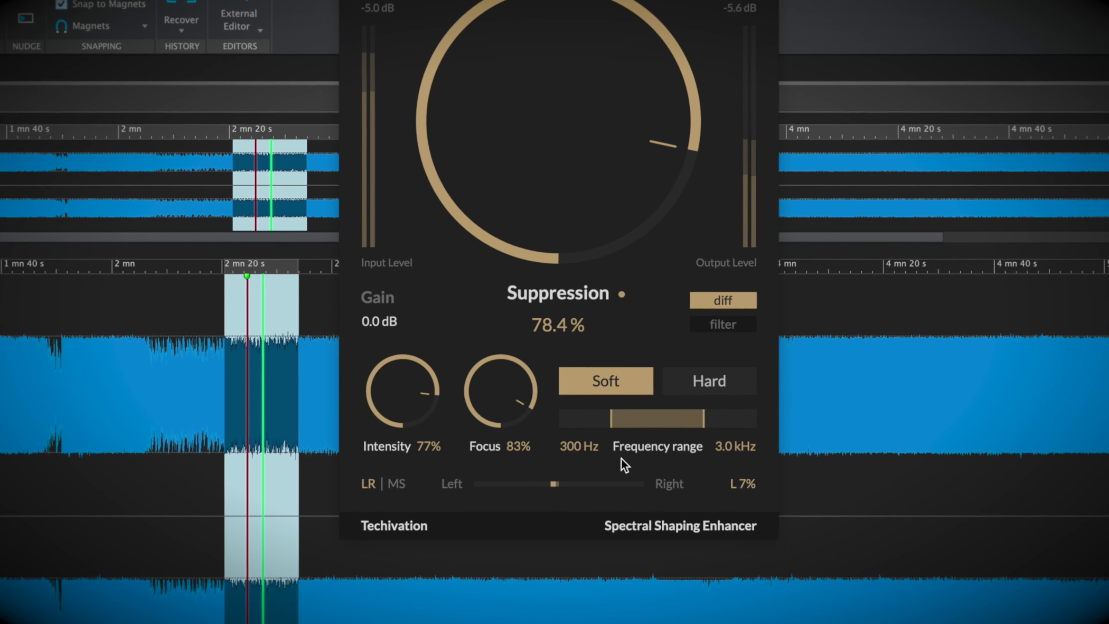
{"action": "left_click", "coordinate": [707, 383]}
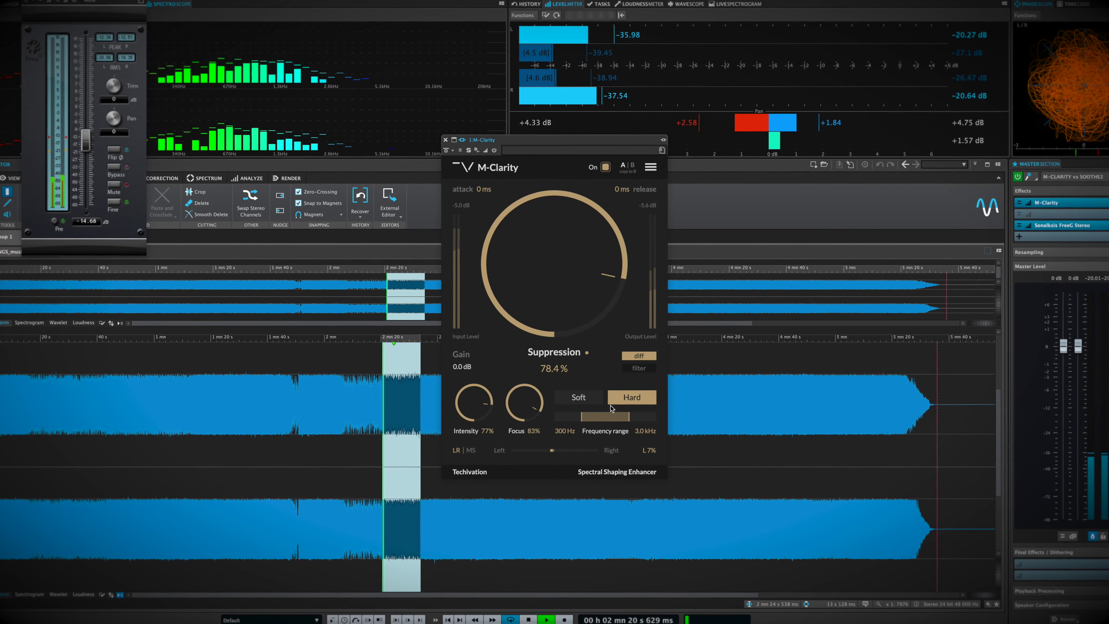
{"action": "left_click", "coordinate": [639, 356]}
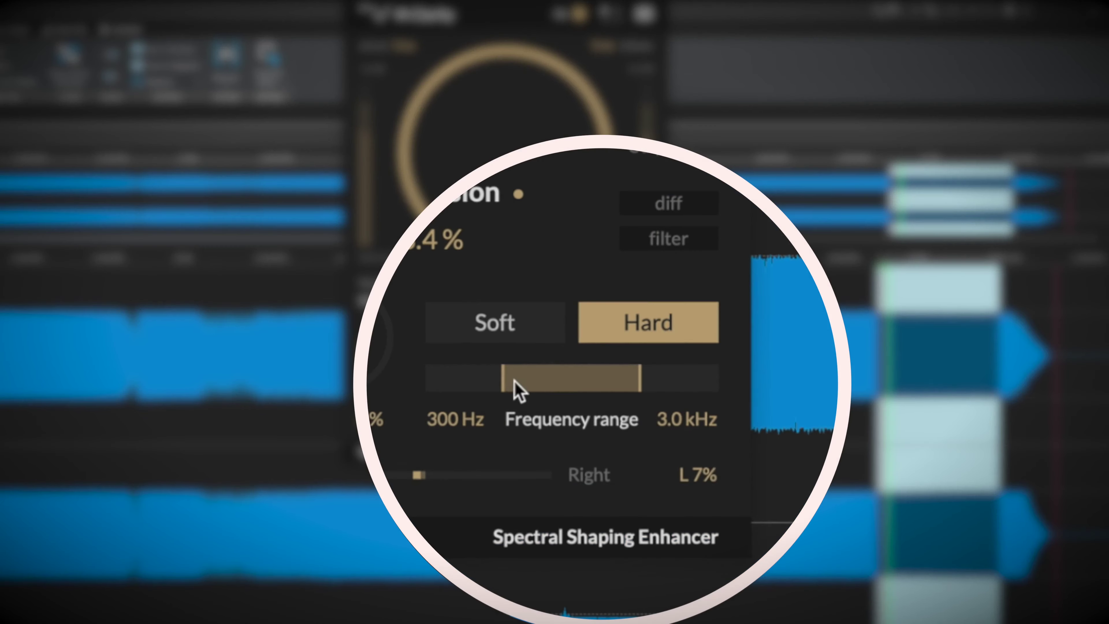
Step: Set M-Clarity's low frequency limit to 330 Hz, monitor only the filtered band, and shift the range higher
{"action": "left_click_drag", "start_coordinate": [550, 377], "coordinate": [633, 384]}
{"action": "double_click", "coordinate": [468, 426]}
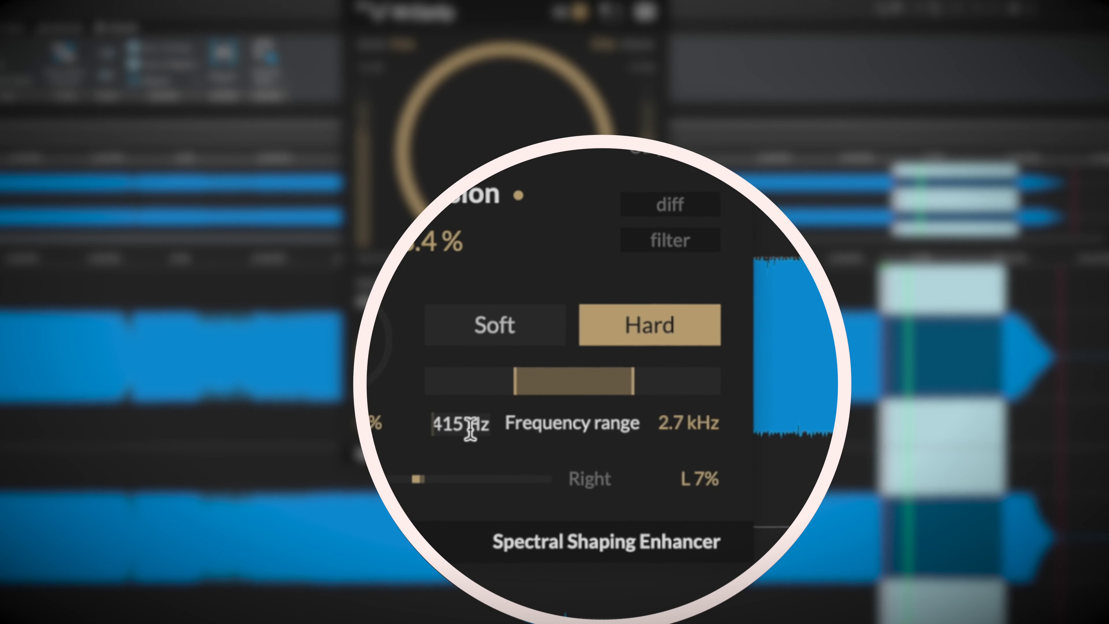
{"action": "type", "text": "330"}
{"action": "key", "text": "Return"}
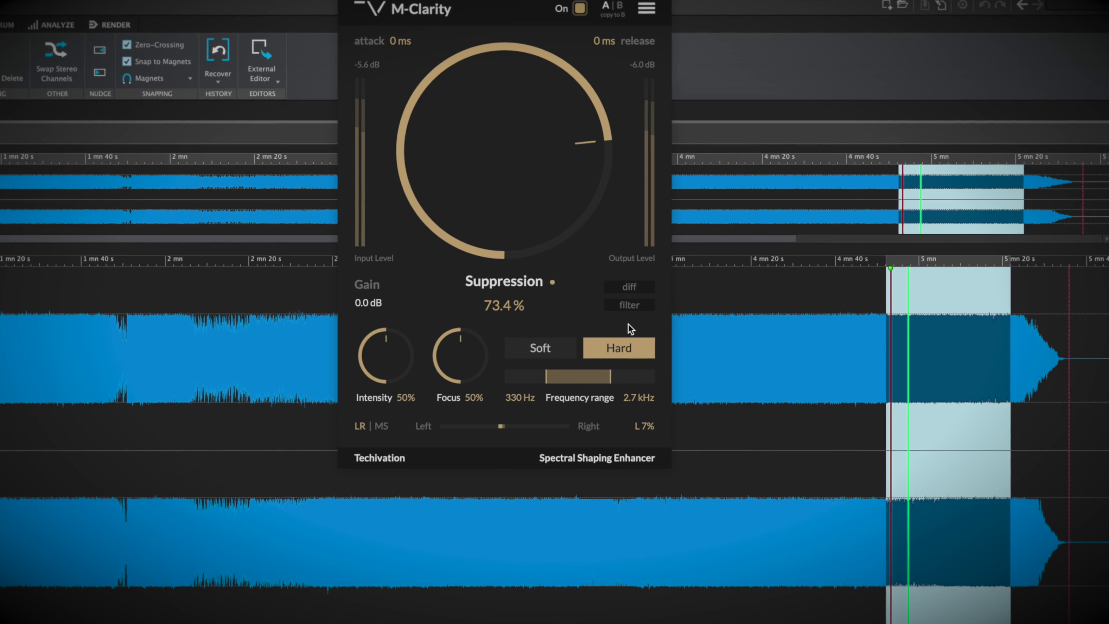
{"action": "left_click", "coordinate": [637, 311]}
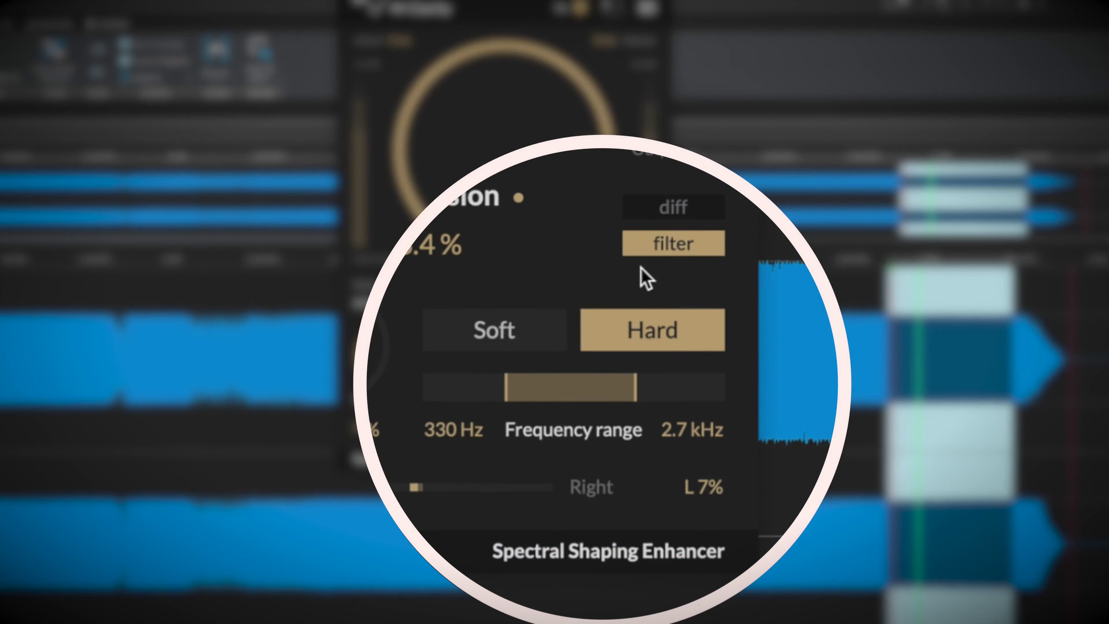
{"action": "left_click_drag", "start_coordinate": [582, 379], "coordinate": [665, 428]}
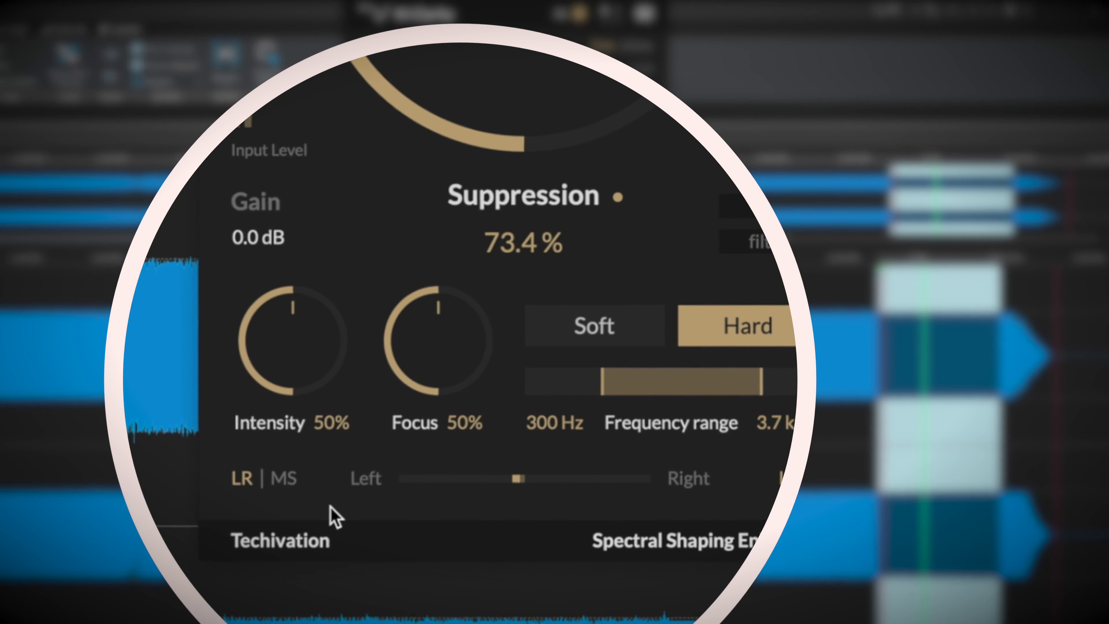
Step: Try M-Clarity in mid/side mode, sweeping from mid to side, then revert to left/right
{"action": "left_click", "coordinate": [284, 477]}
{"action": "left_click_drag", "start_coordinate": [518, 487], "coordinate": [738, 507]}
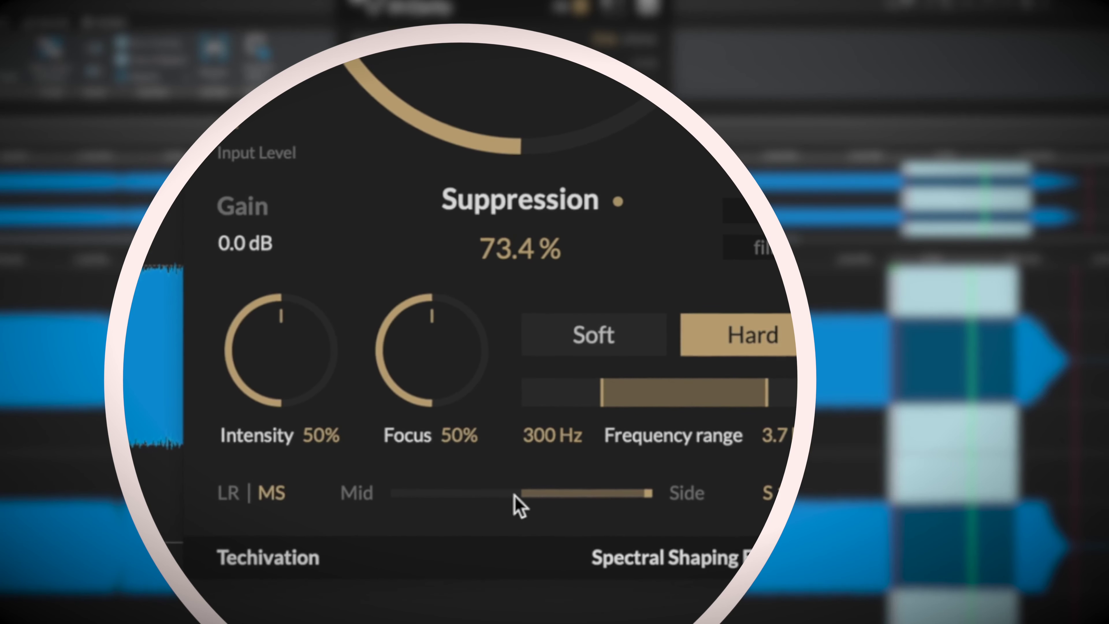
{"action": "left_click", "coordinate": [230, 491]}
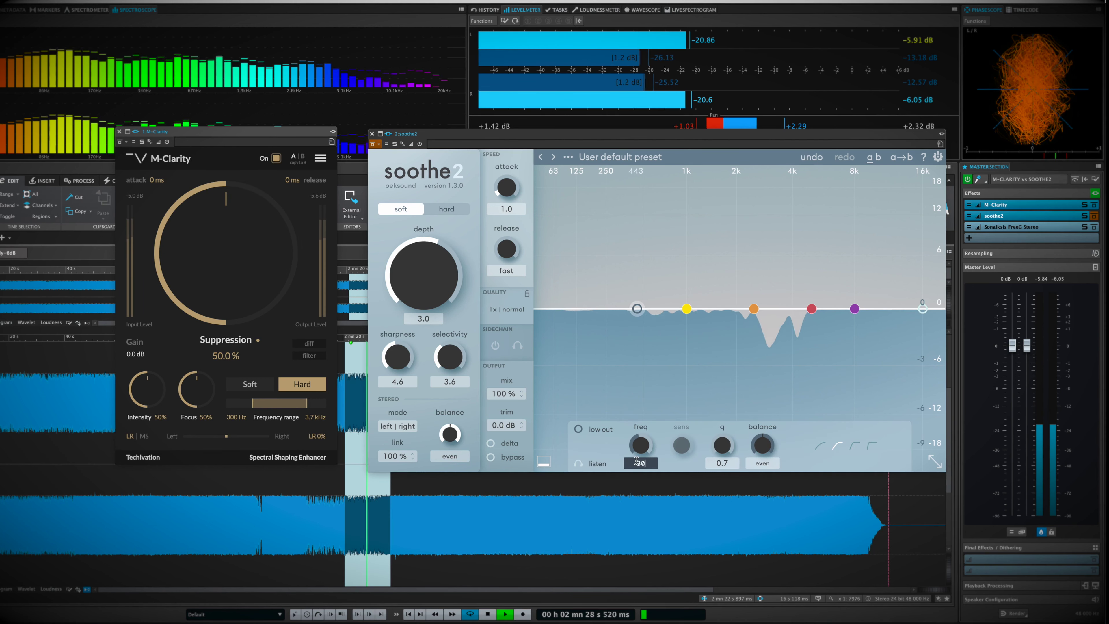
Step: Set soothe2's low cut to 300 Hz and switch it on
{"action": "type", "text": "0"}
{"action": "key", "text": "Return"}
{"action": "left_click", "coordinate": [579, 430]}
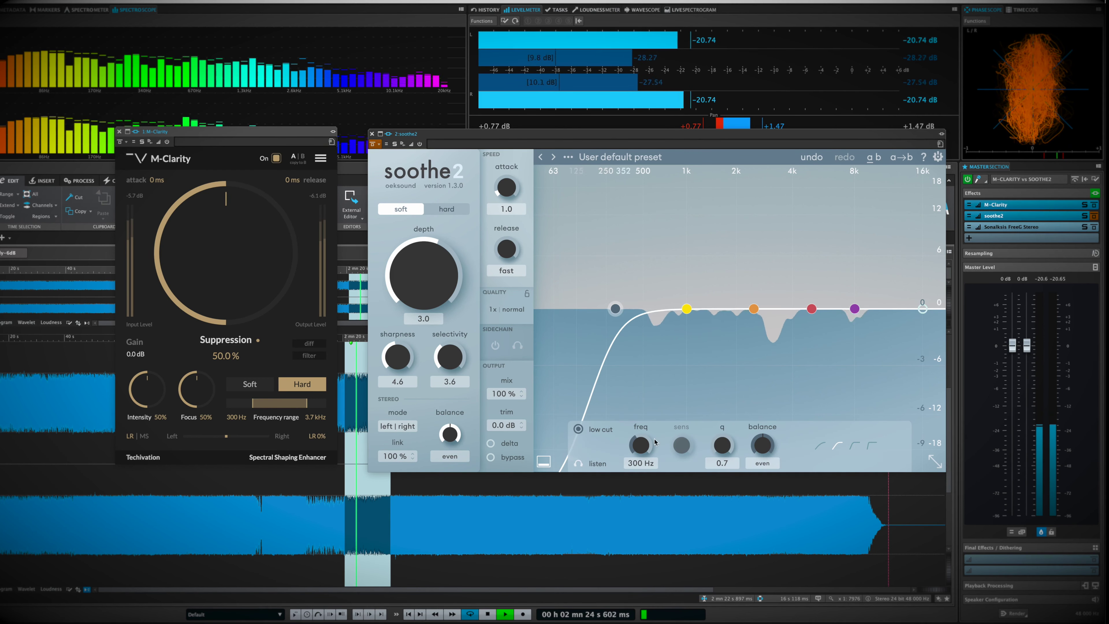
Step: Enable soothe2's high cut band at 3700 Hz
{"action": "left_click", "coordinate": [922, 309]}
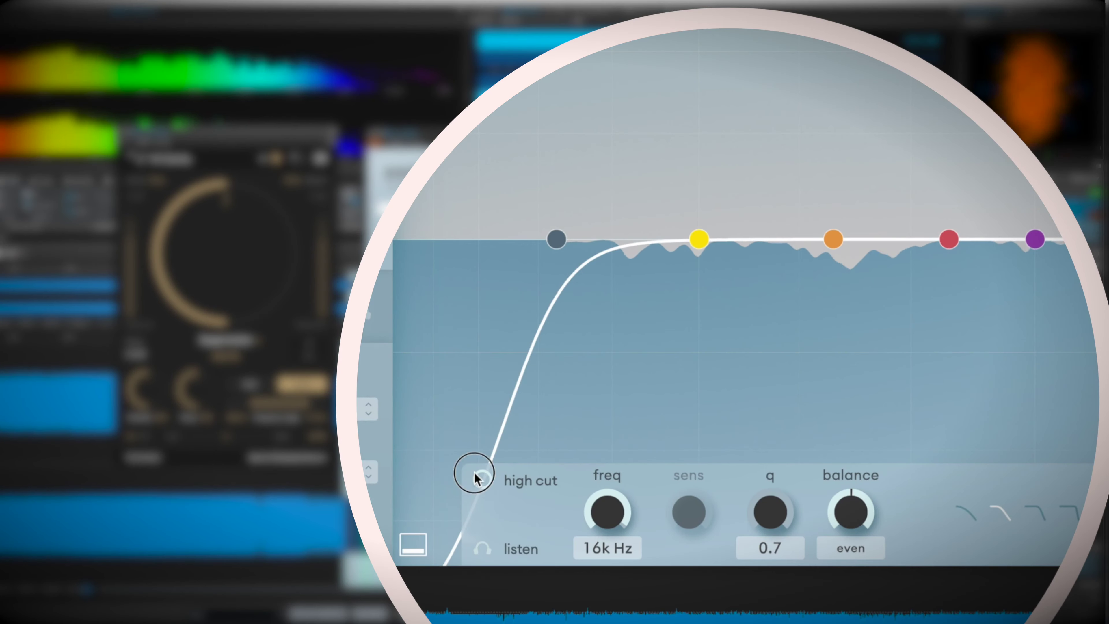
{"action": "left_click", "coordinate": [576, 428]}
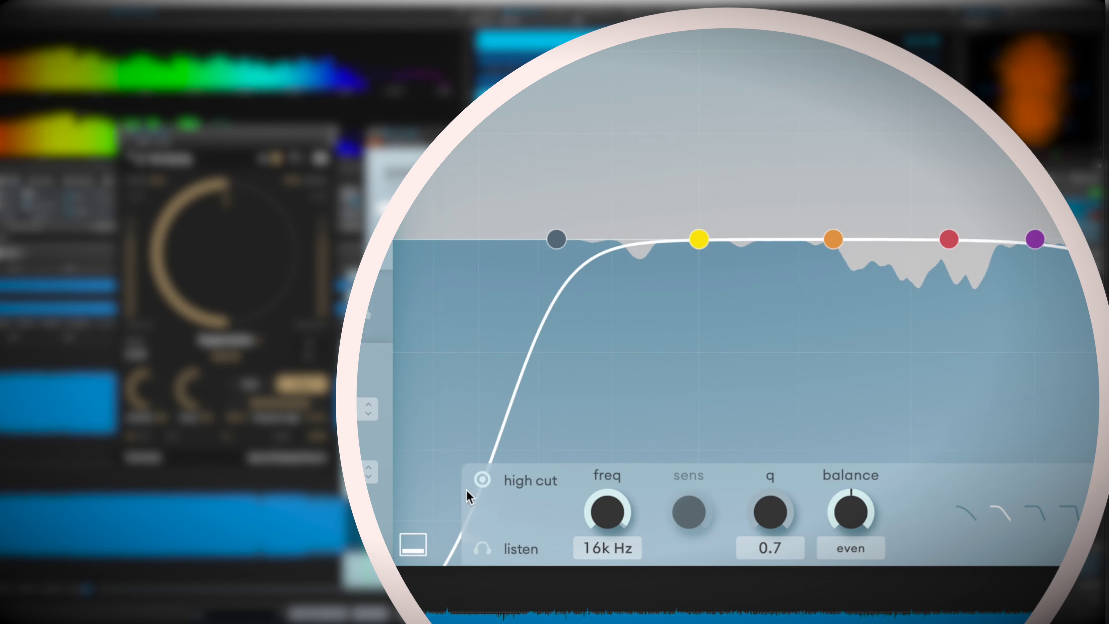
{"action": "left_click", "coordinate": [601, 550]}
{"action": "type", "text": "3700"}
{"action": "key", "text": "Return"}
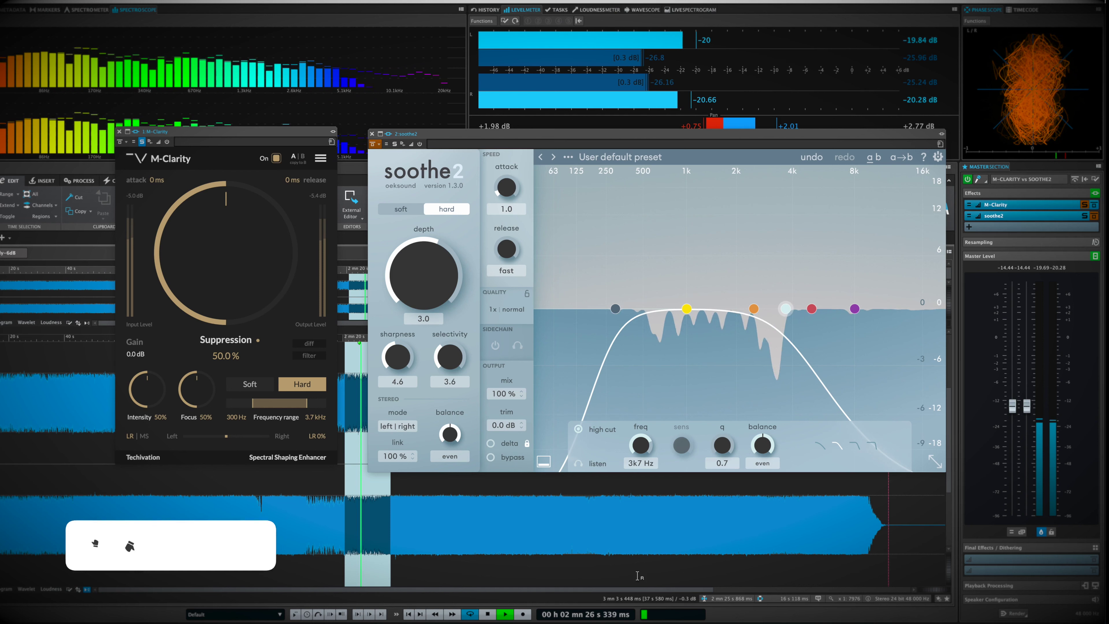
Step: Solo soothe2 and M-Clarity in turn, raising M-Clarity's Suppression between comparisons
{"action": "left_click", "coordinate": [1085, 217]}
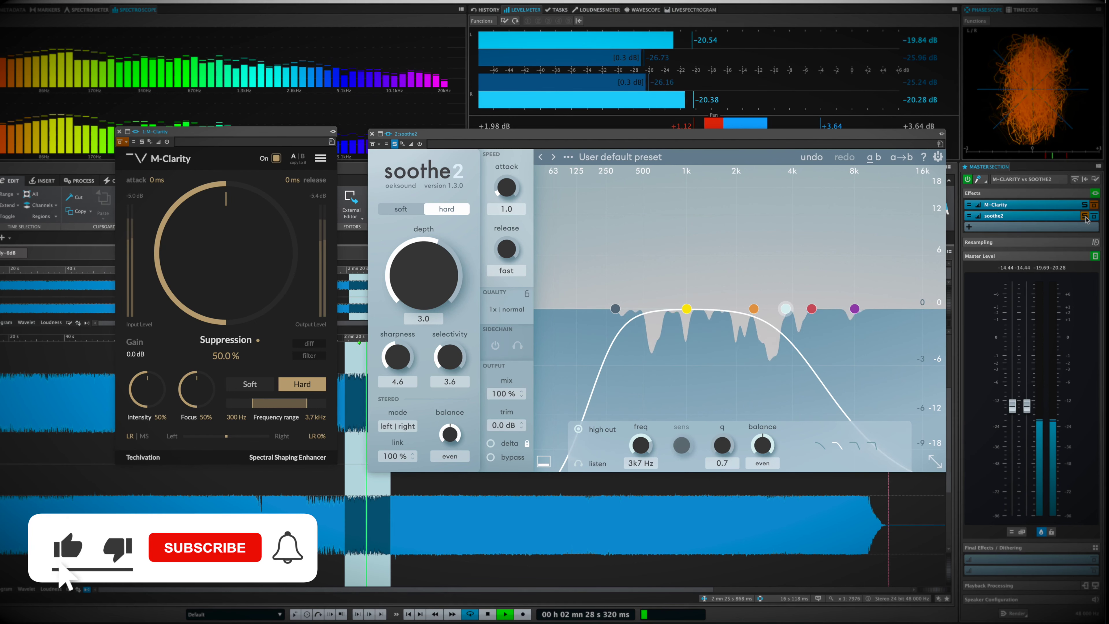
{"action": "left_click", "coordinate": [1085, 205]}
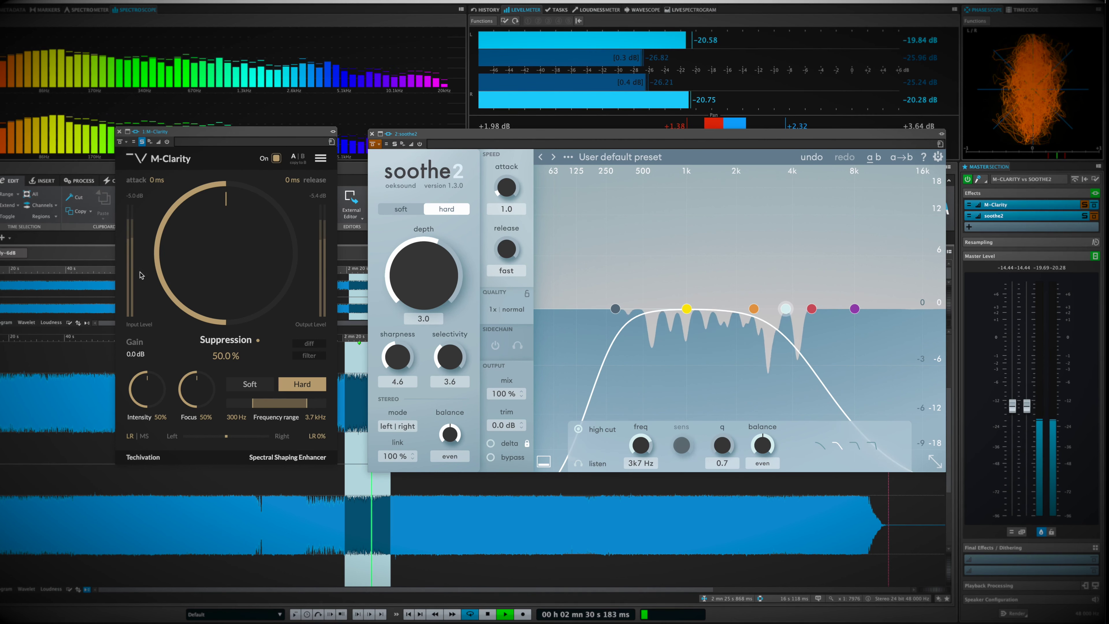
{"action": "left_click_drag", "start_coordinate": [236, 287], "coordinate": [227, 261]}
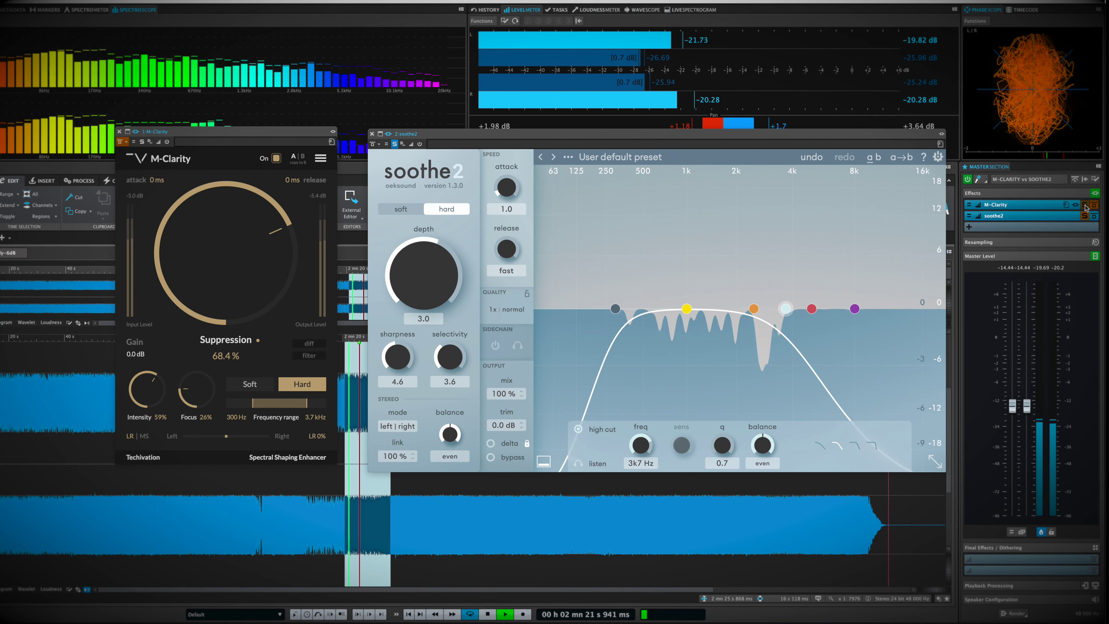
{"action": "left_click", "coordinate": [1085, 206]}
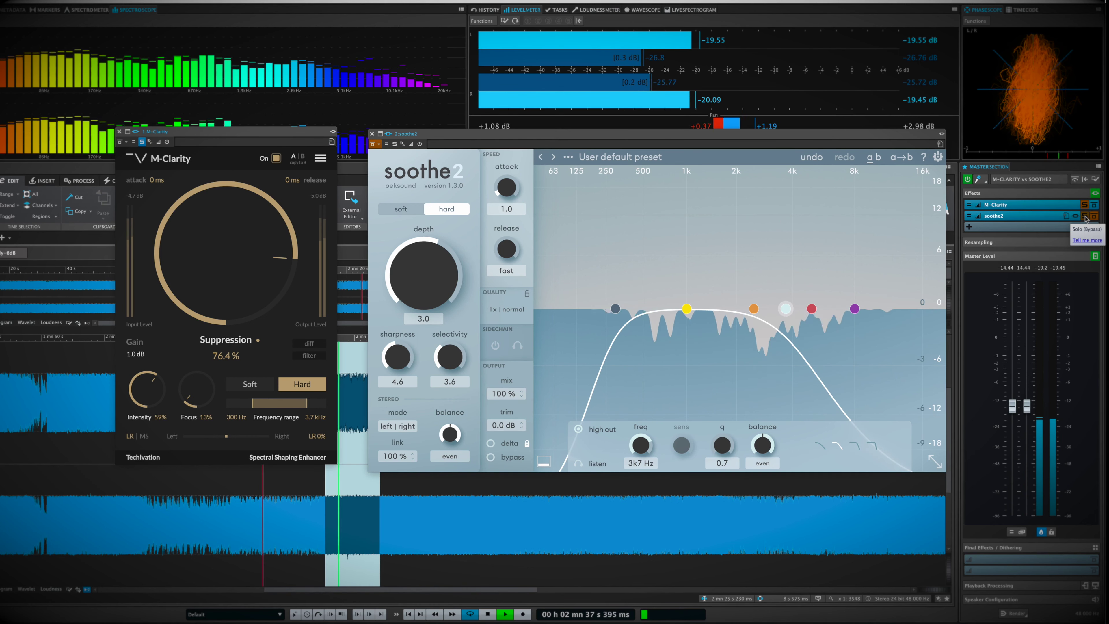
Step: Solo soothe2 in the Master Section to compare it against M-Clarity
{"action": "left_click", "coordinate": [1085, 216]}
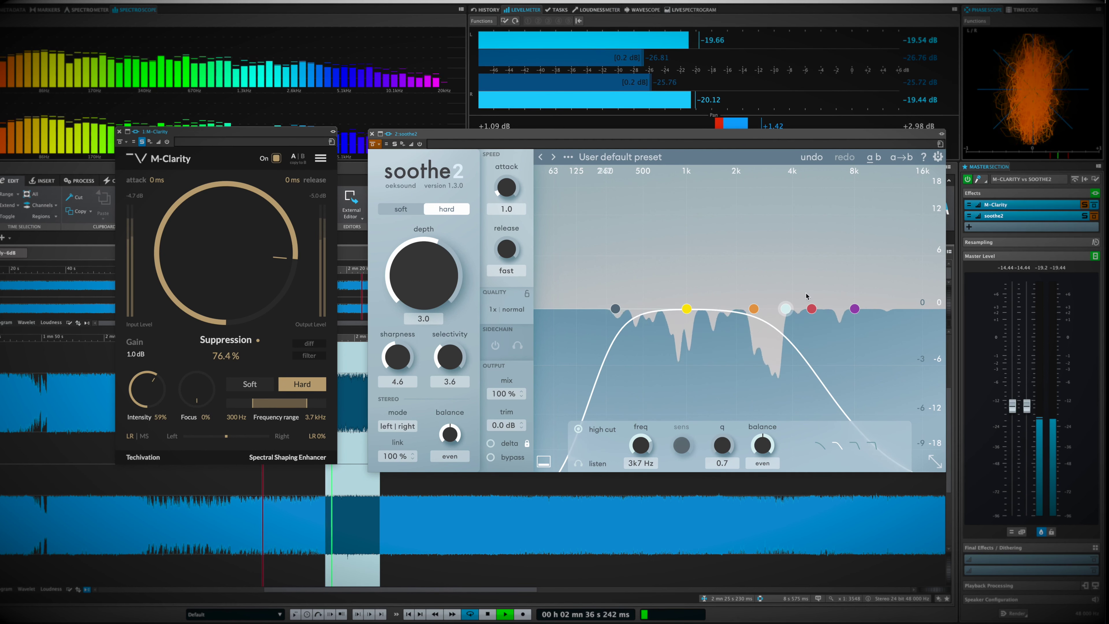
Step: Alternate soloing soothe2 and M-Clarity while setting Suppression 75.2%, Intensity 78% and Focus 0%
{"action": "left_click", "coordinate": [1085, 215]}
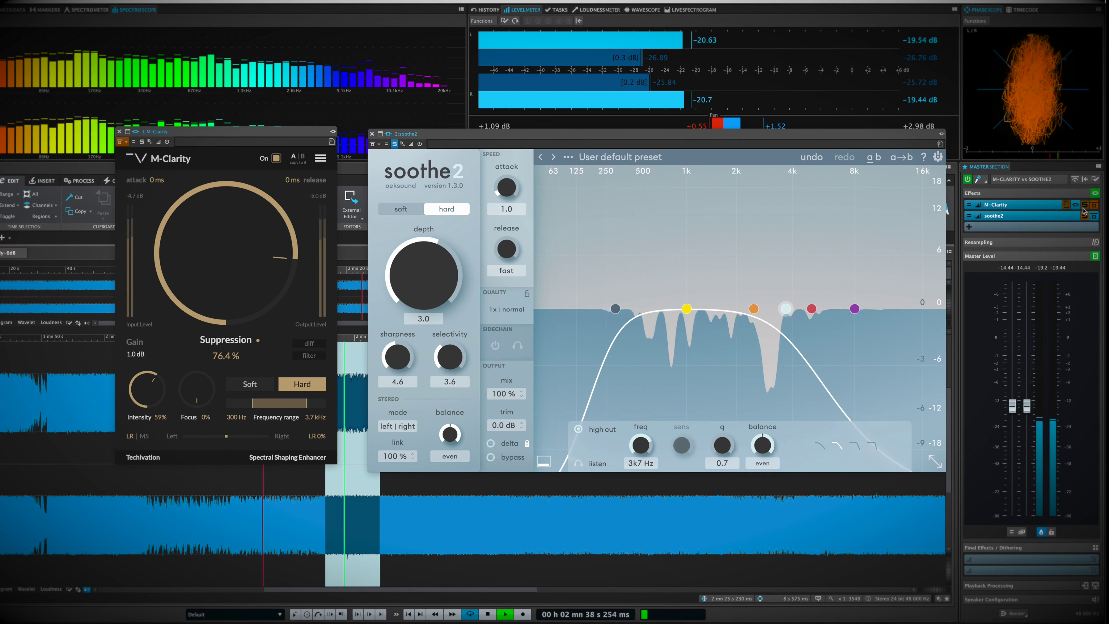
{"action": "left_click", "coordinate": [1084, 204]}
{"action": "left_click_drag", "start_coordinate": [251, 282], "coordinate": [251, 288]}
{"action": "left_click_drag", "start_coordinate": [165, 396], "coordinate": [146, 375]}
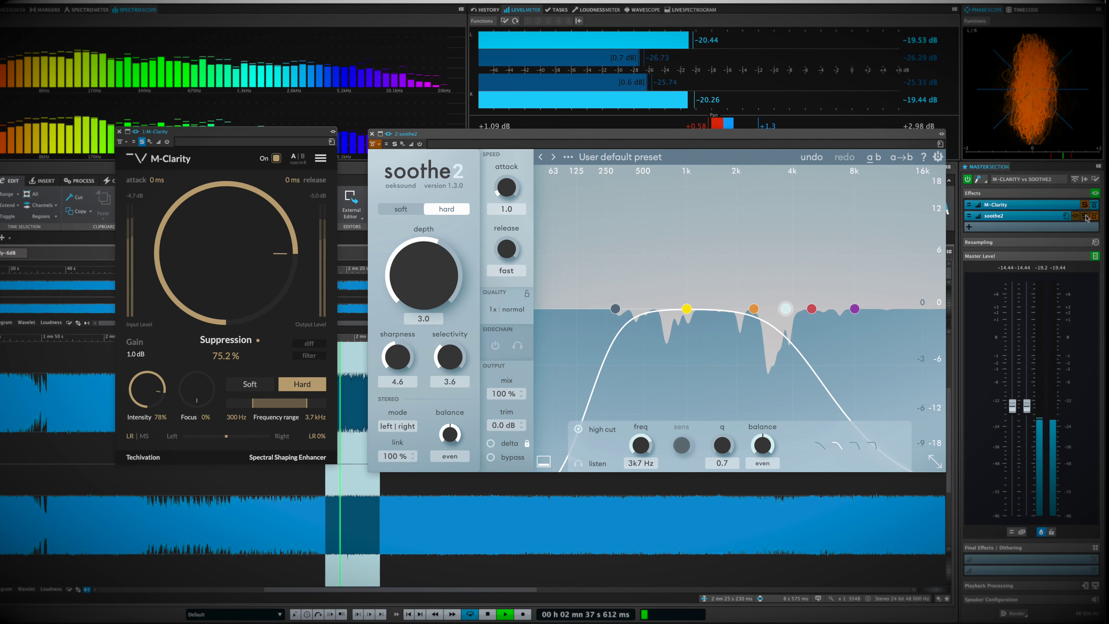
{"action": "left_click", "coordinate": [1085, 214]}
{"action": "left_click", "coordinate": [1085, 205]}
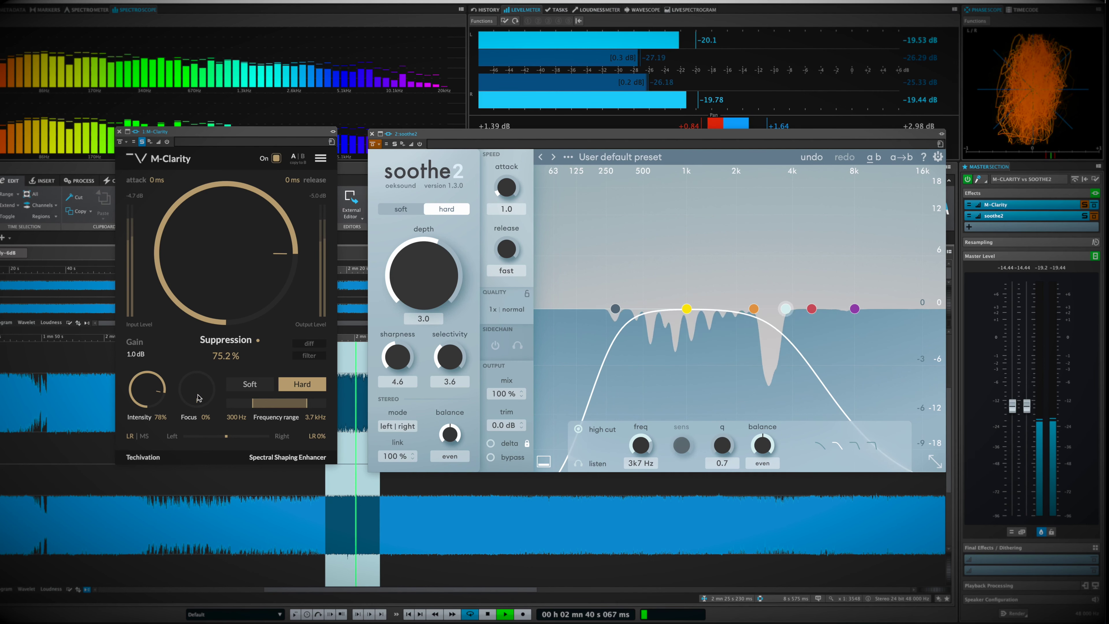
{"action": "left_click_drag", "start_coordinate": [203, 396], "coordinate": [199, 371]}
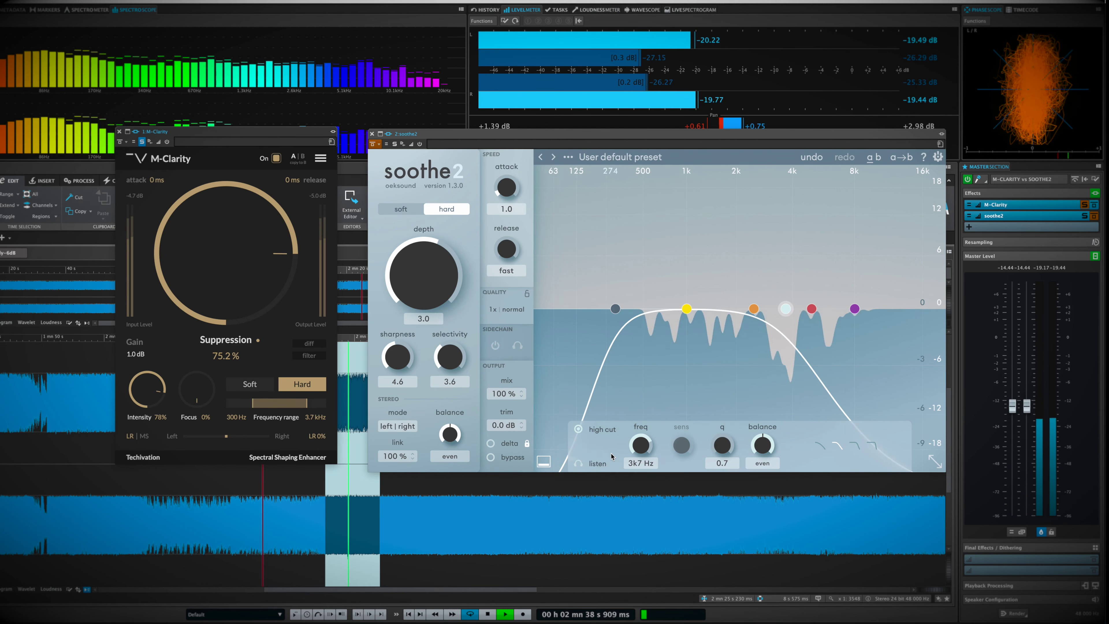
Step: Restart the mix and raise soothe2's depth from 3.0 to 5.1 during playback
{"action": "key", "text": "space"}
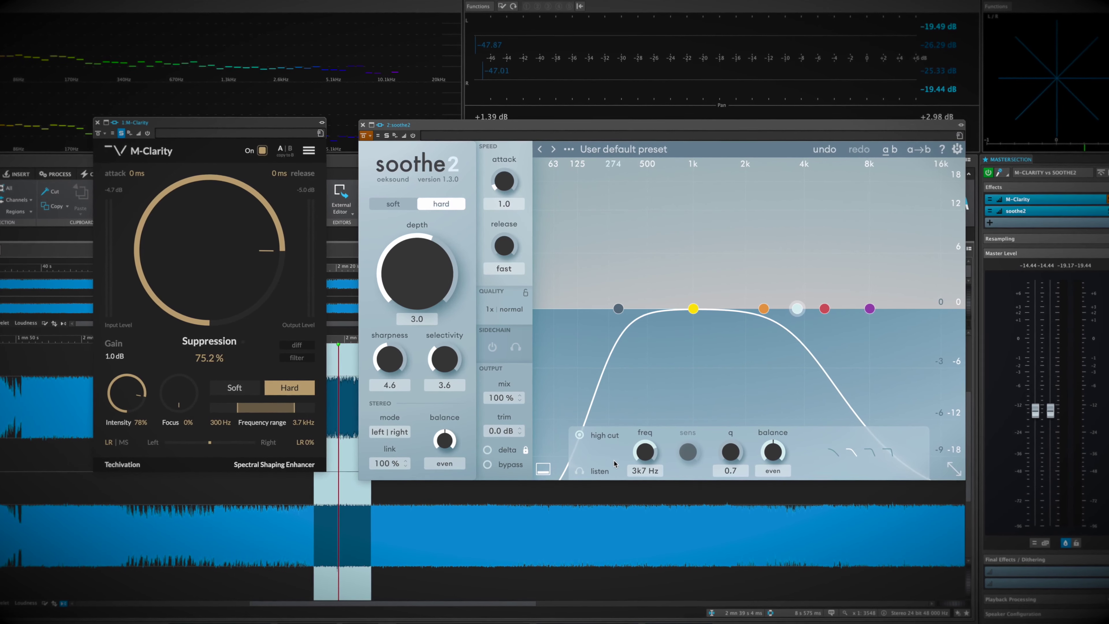
{"action": "key", "text": "space"}
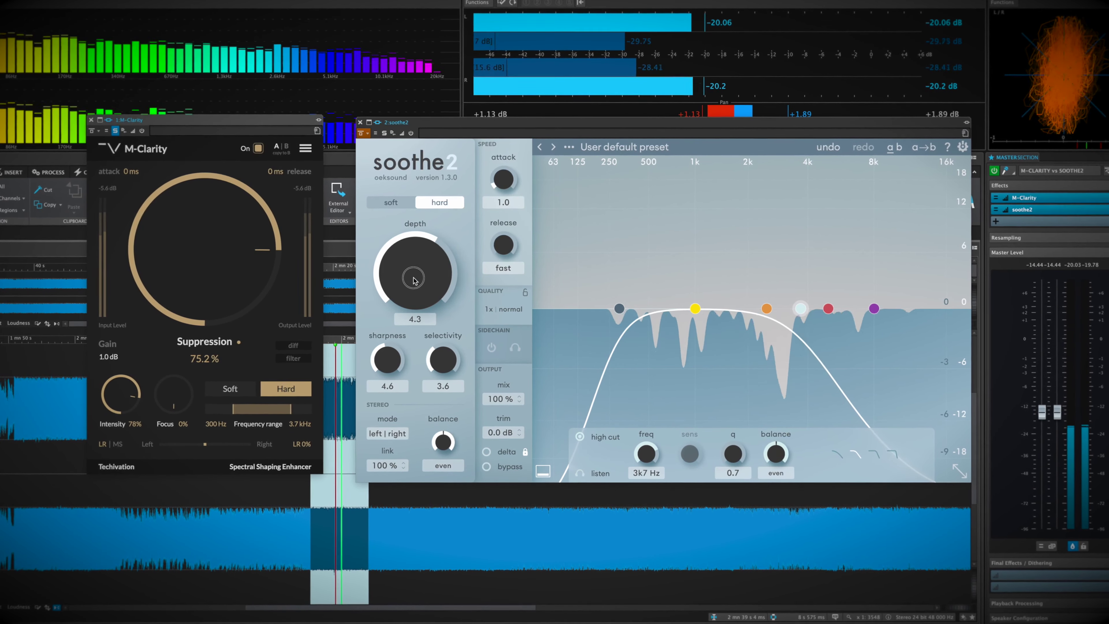
{"action": "mouse_move", "coordinate": [413, 284]}
{"action": "left_mouse_down"}
{"action": "mouse_move", "coordinate": [414, 264]}
{"action": "mouse_move", "coordinate": [423, 280]}
{"action": "left_mouse_up"}
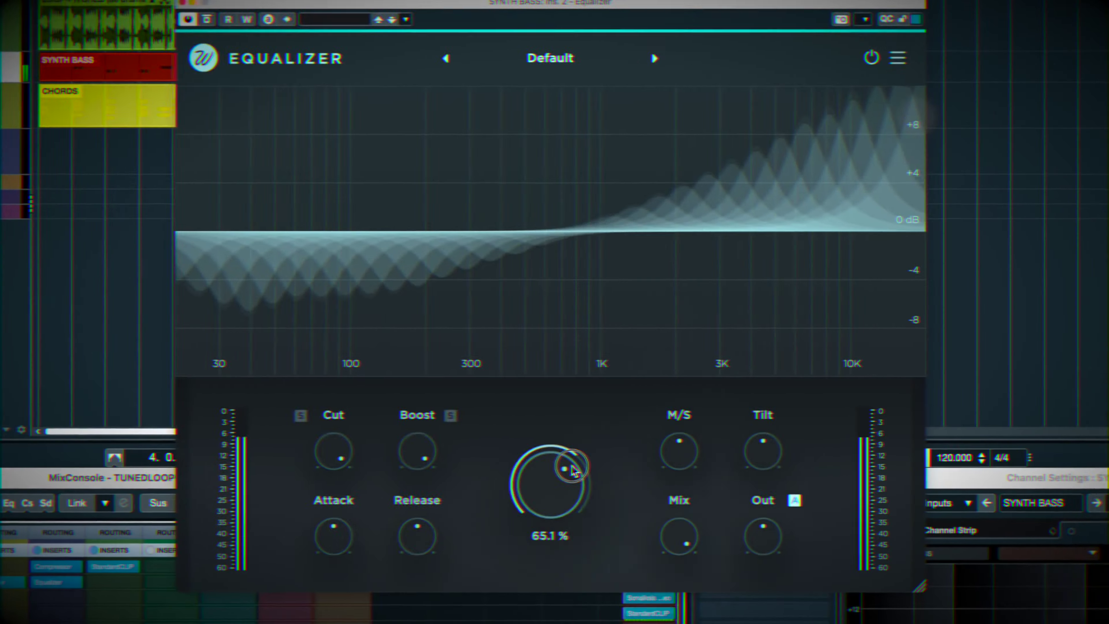
Step: Tweak the Equalizer's Amount knob on SYNTH BASS until the curve dips below 100 Hz
{"action": "left_click_drag", "start_coordinate": [571, 469], "coordinate": [572, 468]}
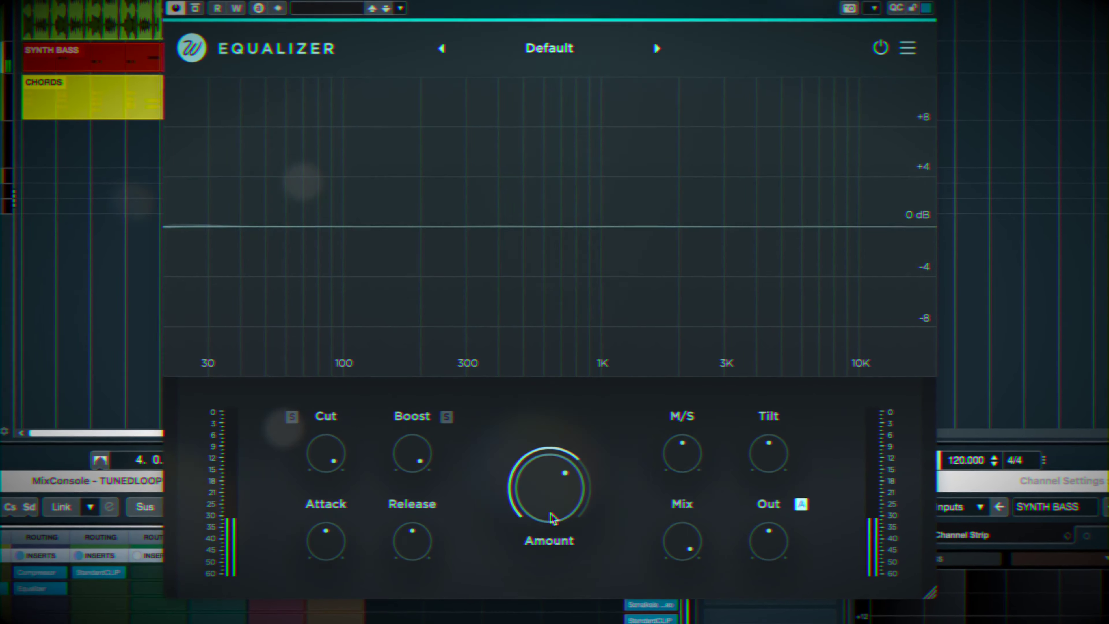
{"action": "left_click_drag", "start_coordinate": [557, 503], "coordinate": [557, 490]}
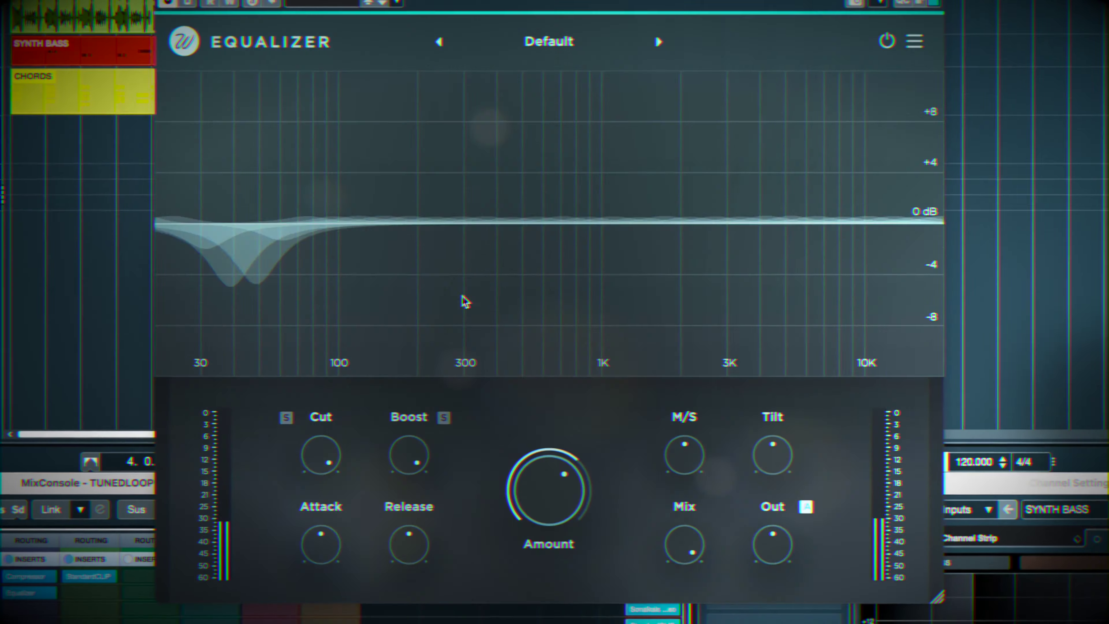